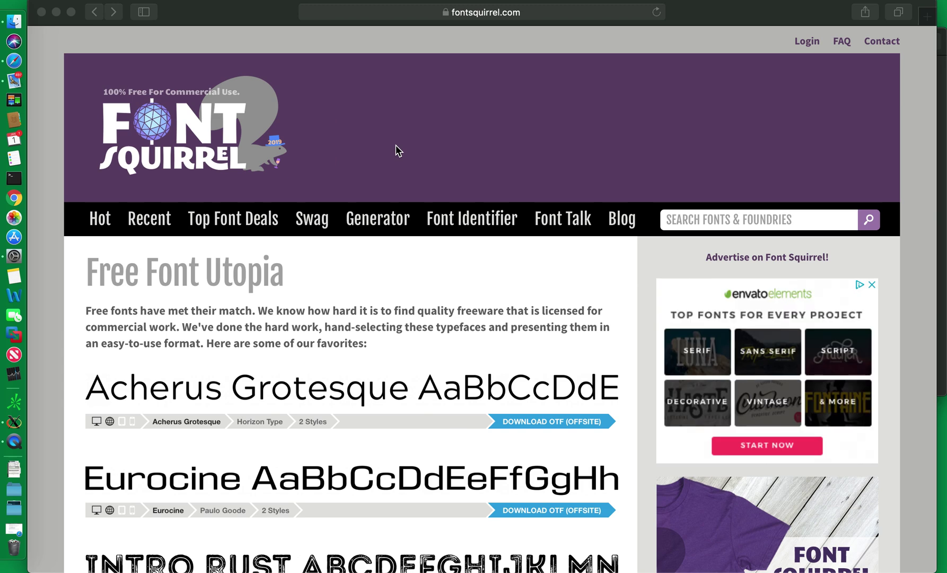
# - Look through the Font Squirrel home page and open the Handdrawn fonts classification
pyautogui.scroll(-5, 398, 151)
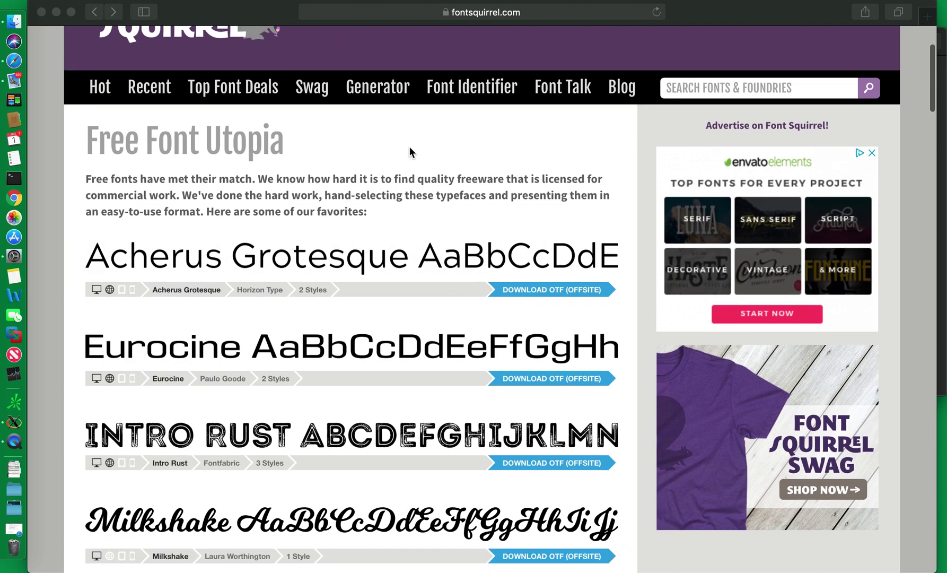
pyautogui.scroll(-5, 411, 152)
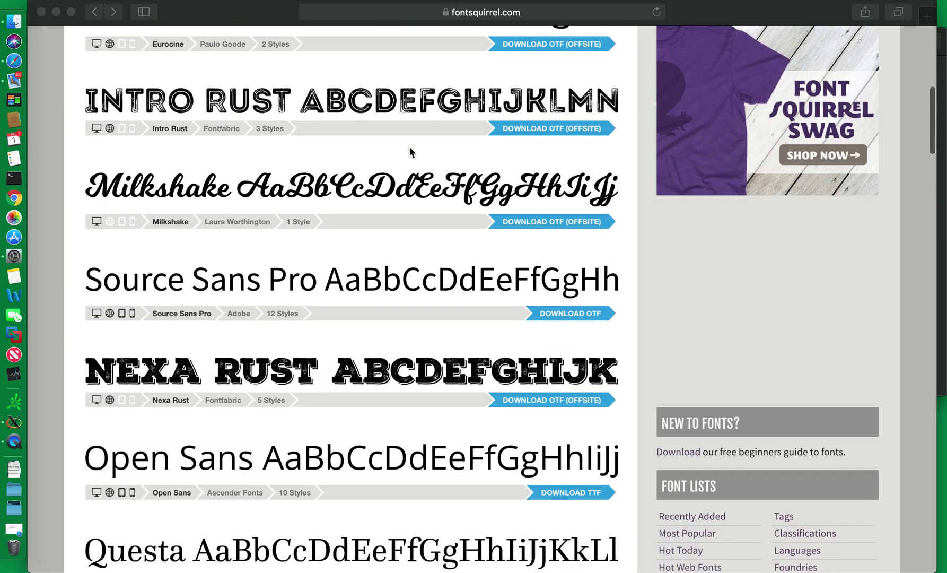
pyautogui.scroll(6, 411, 152)
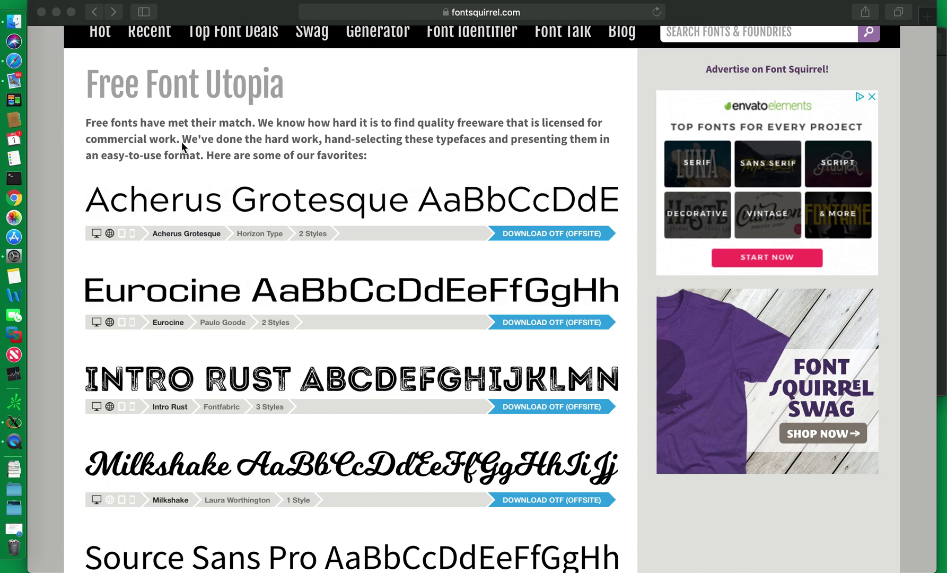
pyautogui.scroll(5, 181, 142)
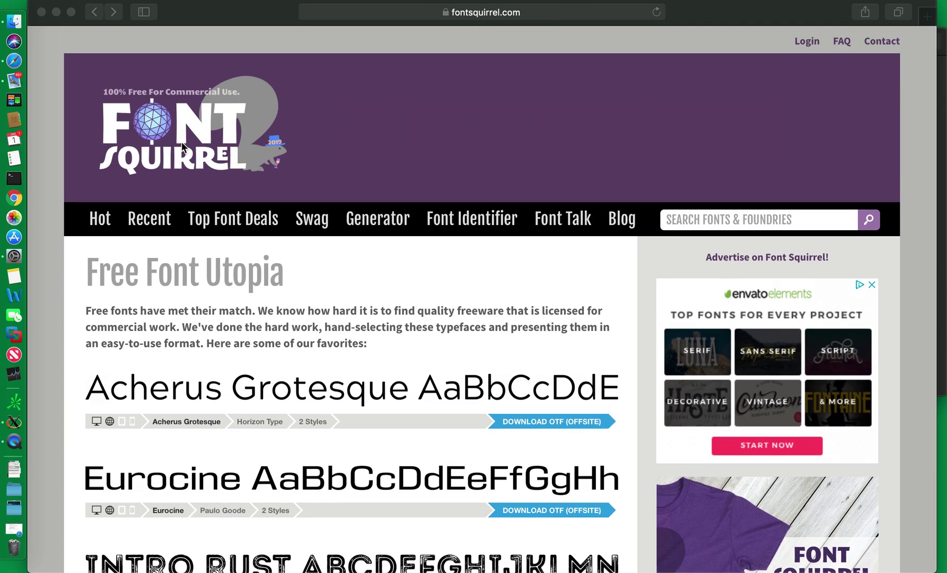
pyautogui.scroll(-10, 182, 146)
pyautogui.scroll(-12, 282, 202)
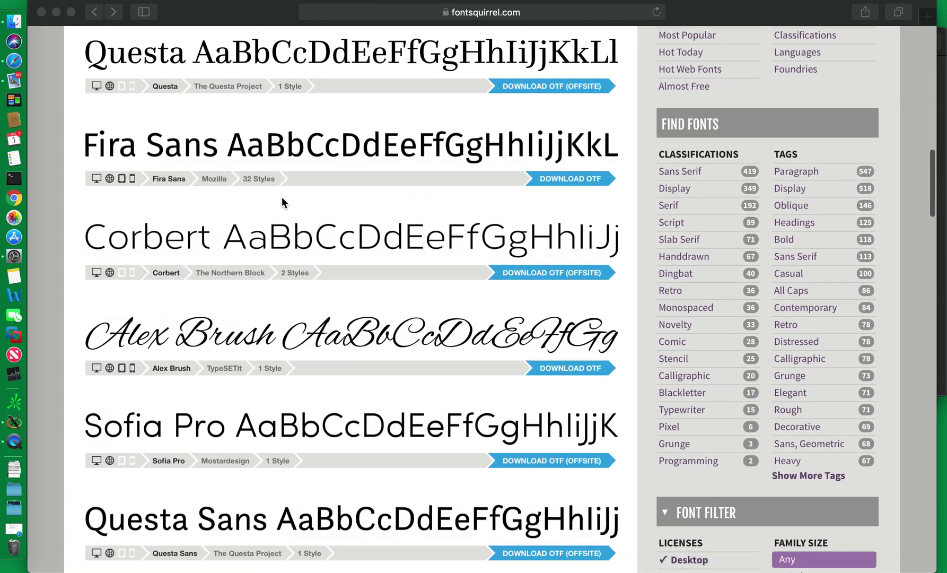
pyautogui.scroll(-2, 283, 197)
pyautogui.click(730, 65)
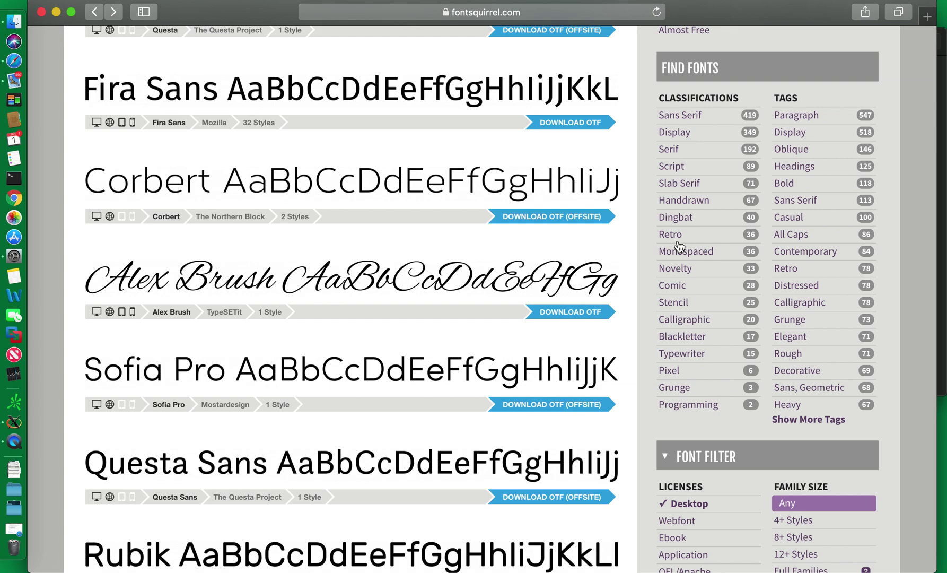
pyautogui.click(689, 201)
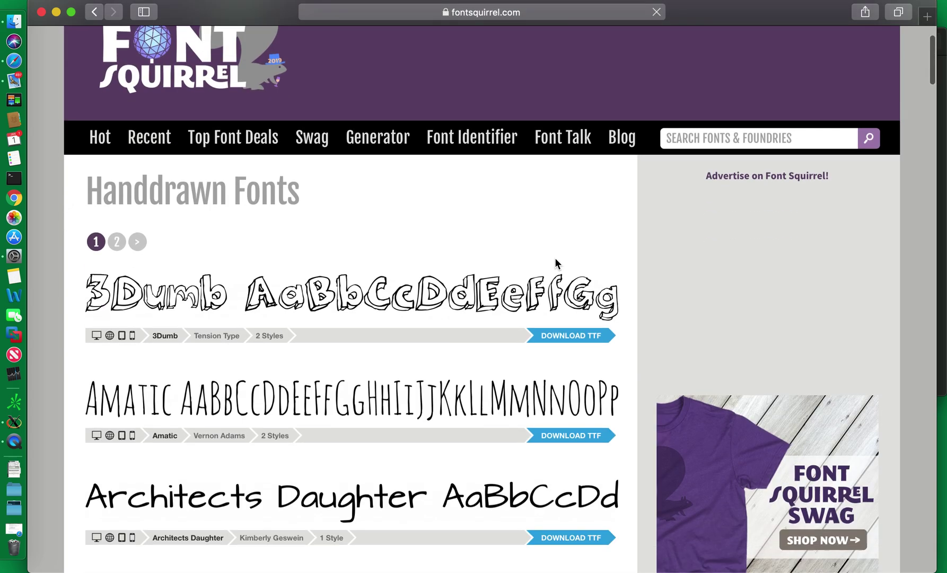
# - Browse the font previews in the Handdrawn fonts list
pyautogui.scroll(-5, 555, 260)
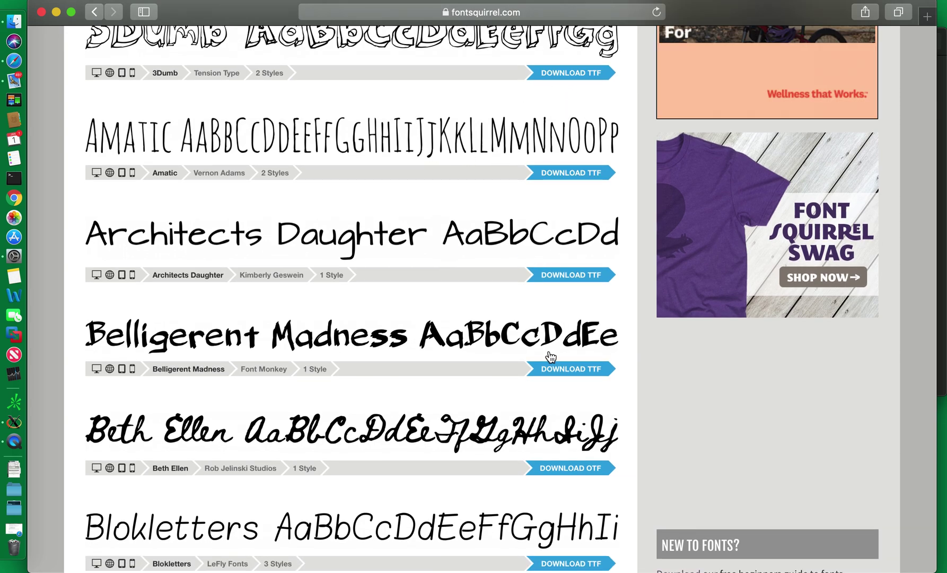
pyautogui.scroll(-2, 519, 356)
pyautogui.scroll(-5, 576, 428)
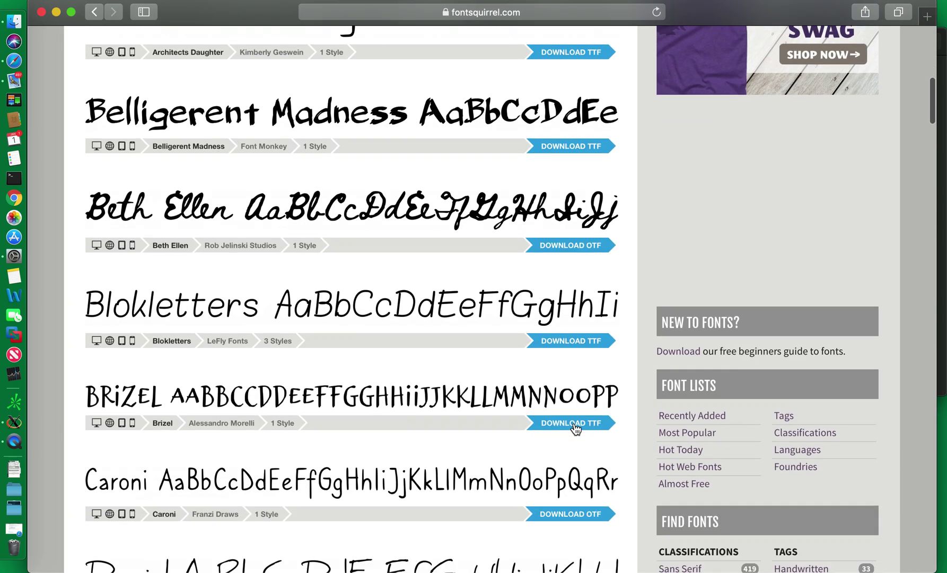
pyautogui.scroll(-3, 576, 429)
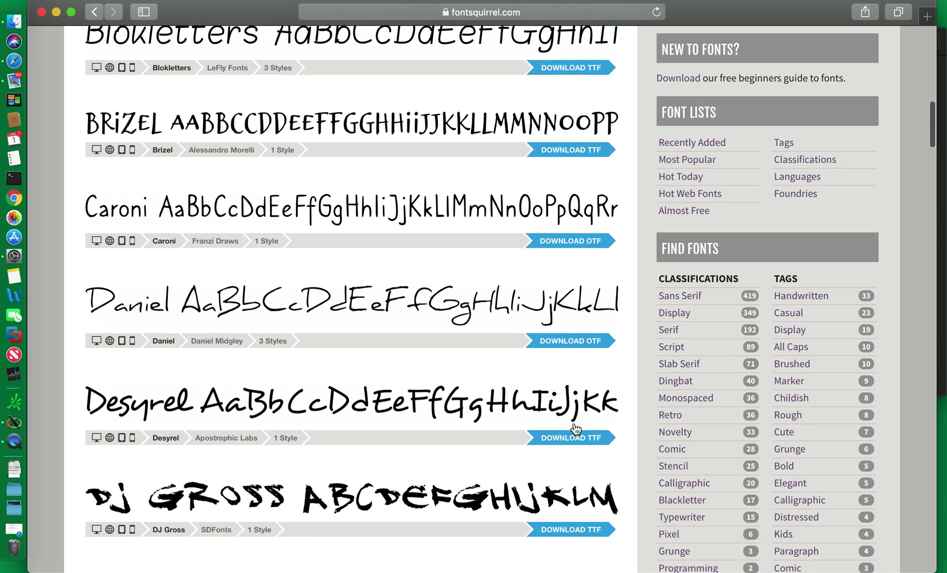
pyautogui.scroll(2, 574, 423)
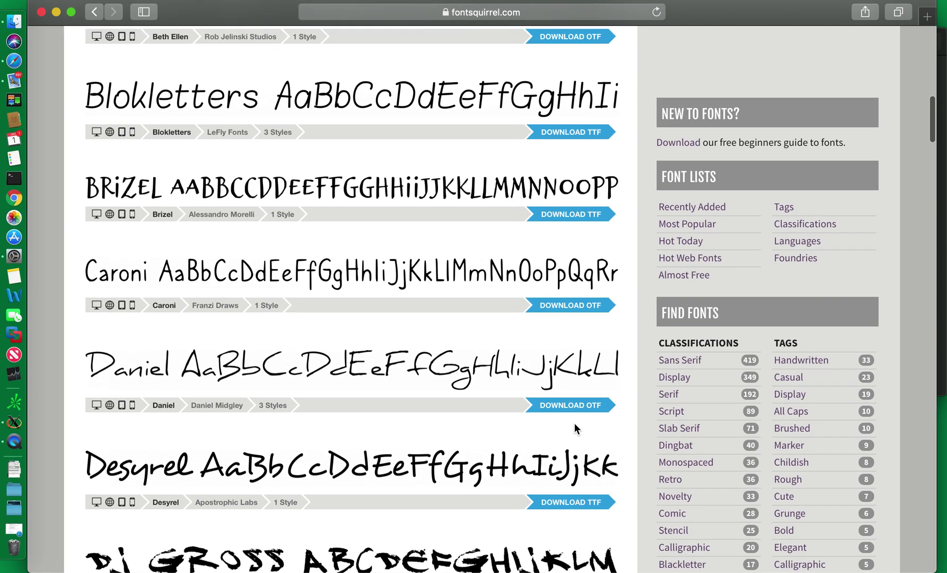
pyautogui.scroll(4, 575, 424)
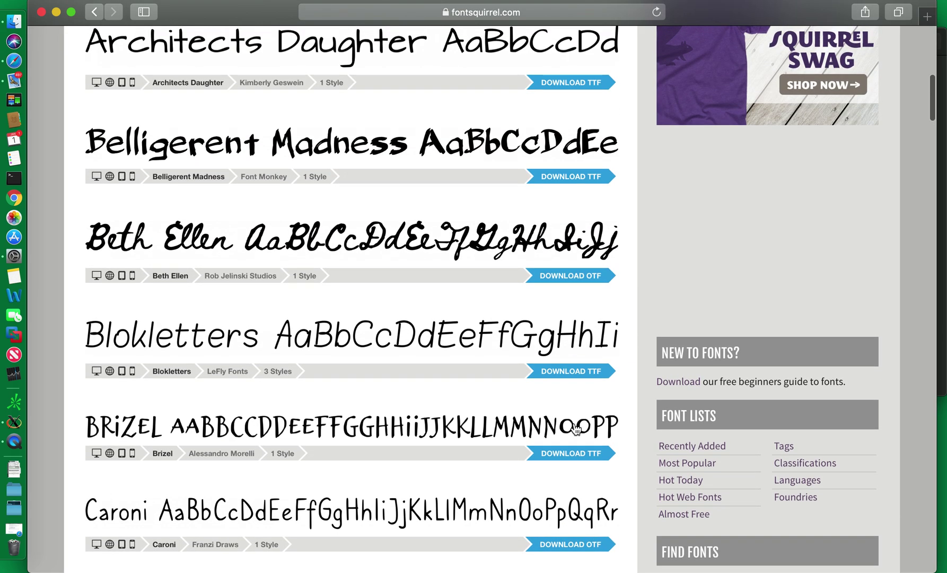
pyautogui.scroll(1, 540, 412)
pyautogui.scroll(4, 459, 405)
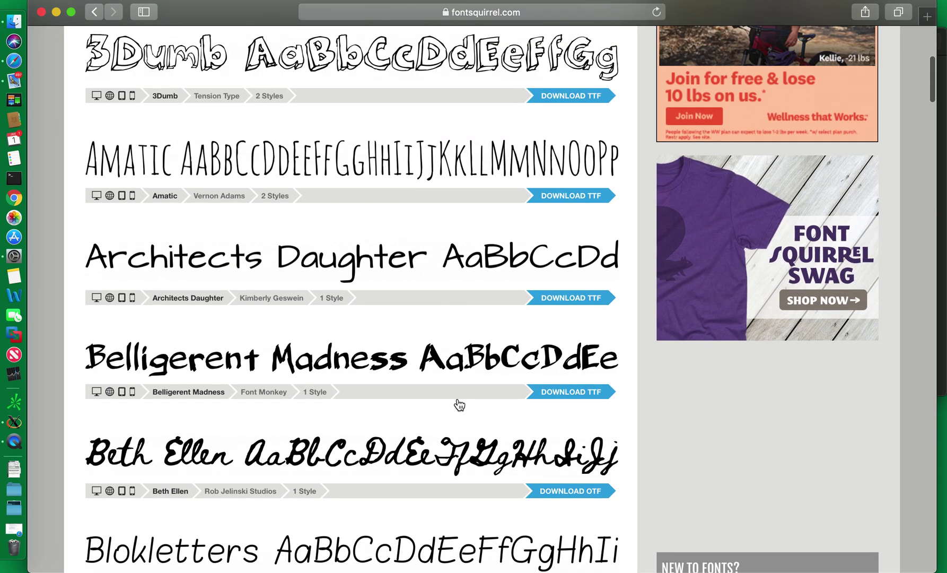
pyautogui.scroll(2, 460, 404)
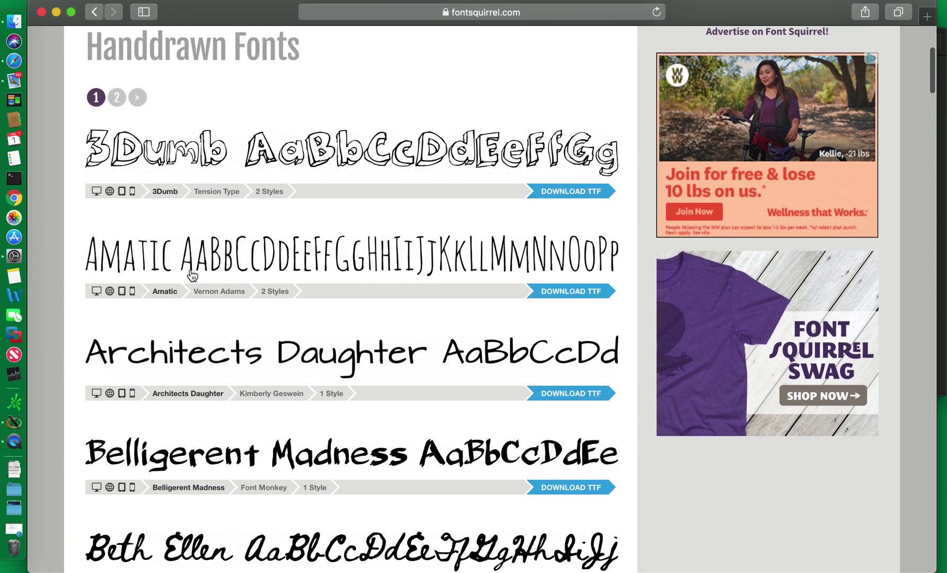
# - Open the Amatic font's page, check its samples and download the TTF version
pyautogui.click(241, 259)
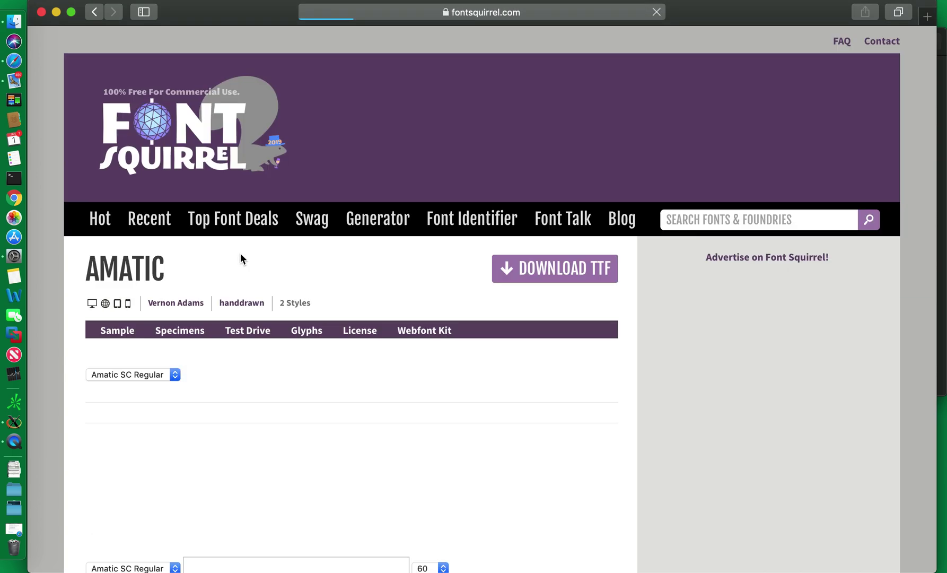
pyautogui.scroll(-5, 282, 311)
pyautogui.scroll(-3, 282, 317)
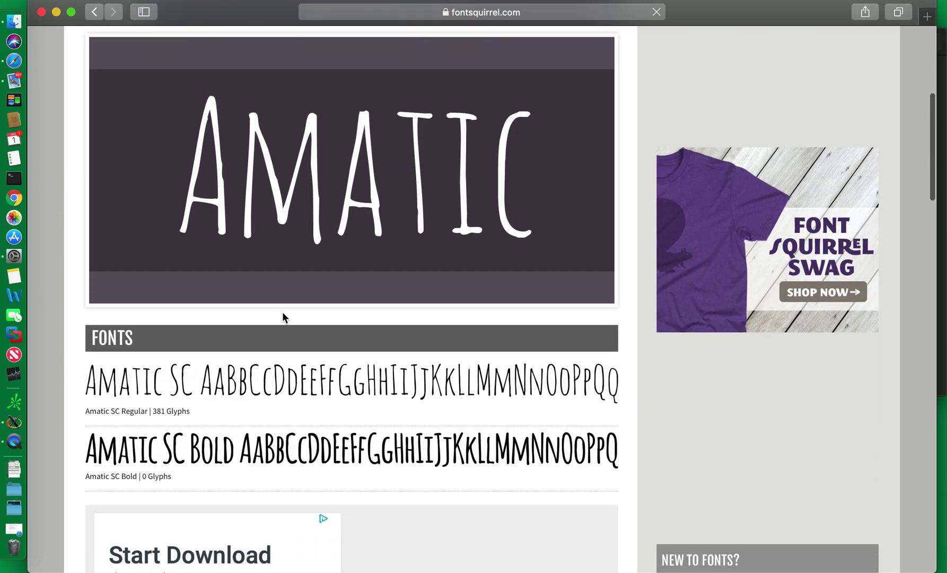
pyautogui.scroll(7, 318, 308)
pyautogui.click(535, 270)
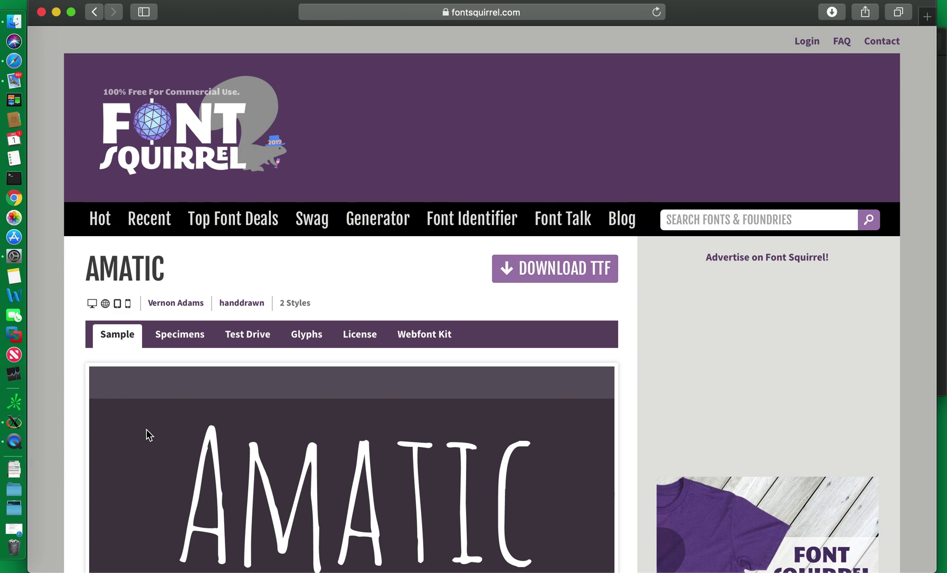
# - Open Amatic-Bold.ttf from the amatic folder in Downloads
pyautogui.scroll(-3, 142, 442)
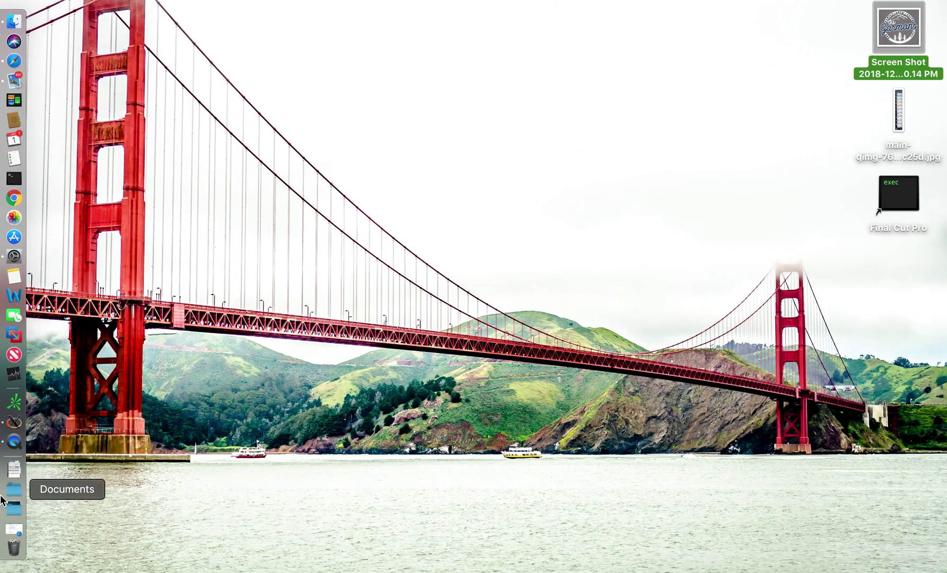
pyautogui.click(10, 468)
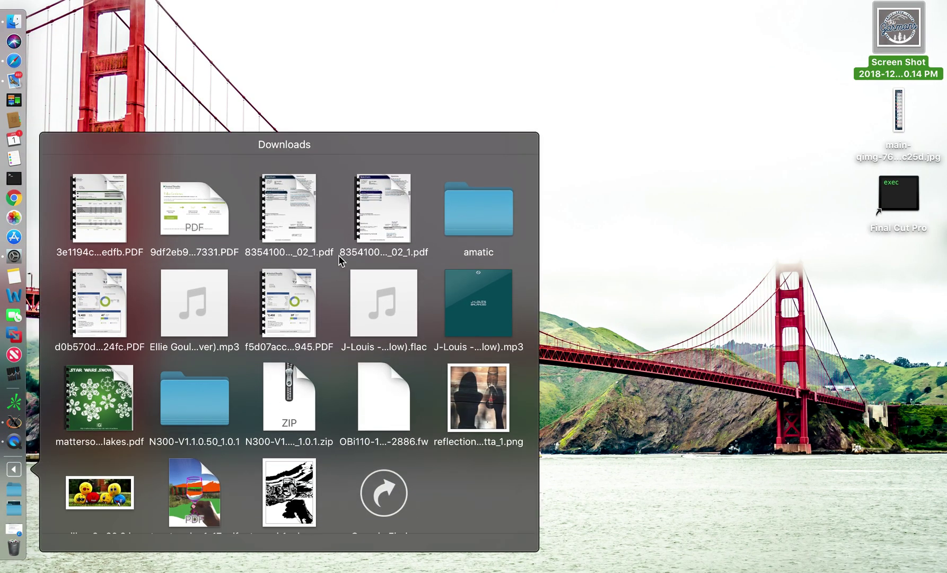
pyautogui.click(477, 222)
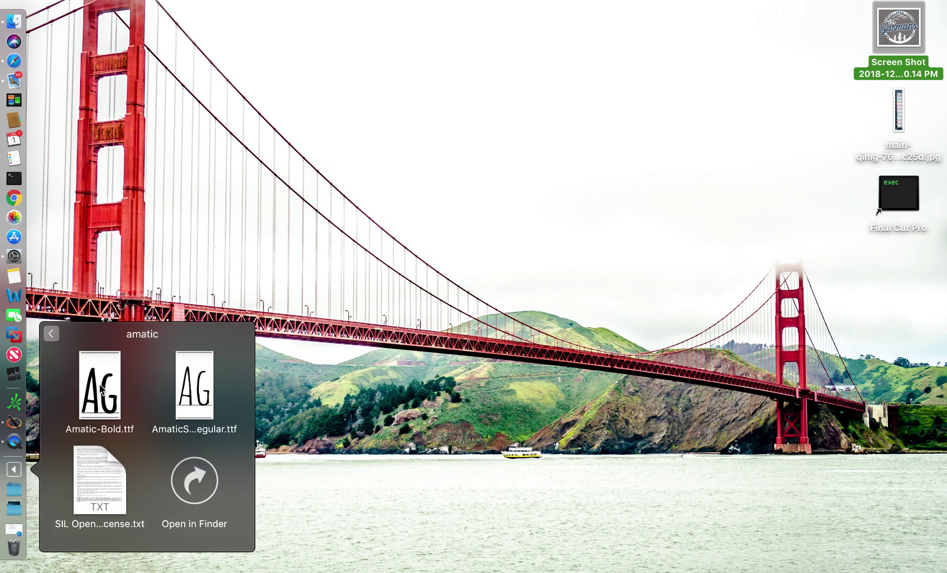
pyautogui.click(121, 409)
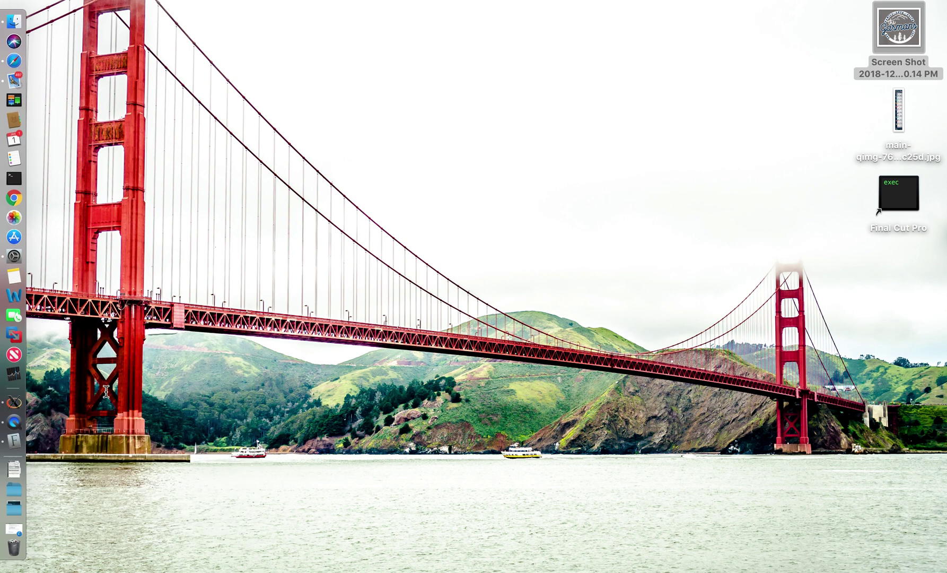
# - Install the Amatic font from its preview into Font Book
pyautogui.click(195, 234)
pyautogui.click(295, 492)
pyautogui.click(271, 440)
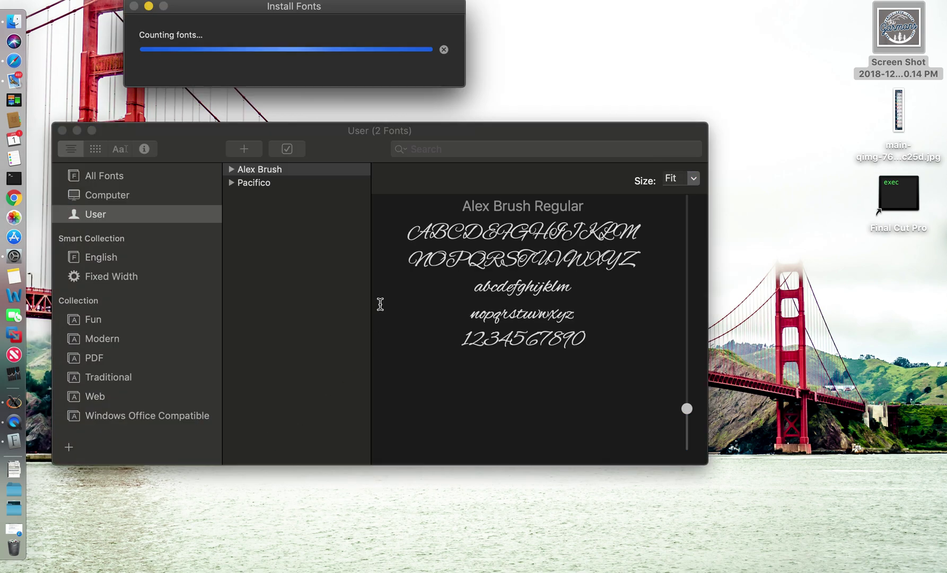
# - Check the Alex Brush and Pacifico entries among the user fonts in Font Book and close the window
pyautogui.click(268, 171)
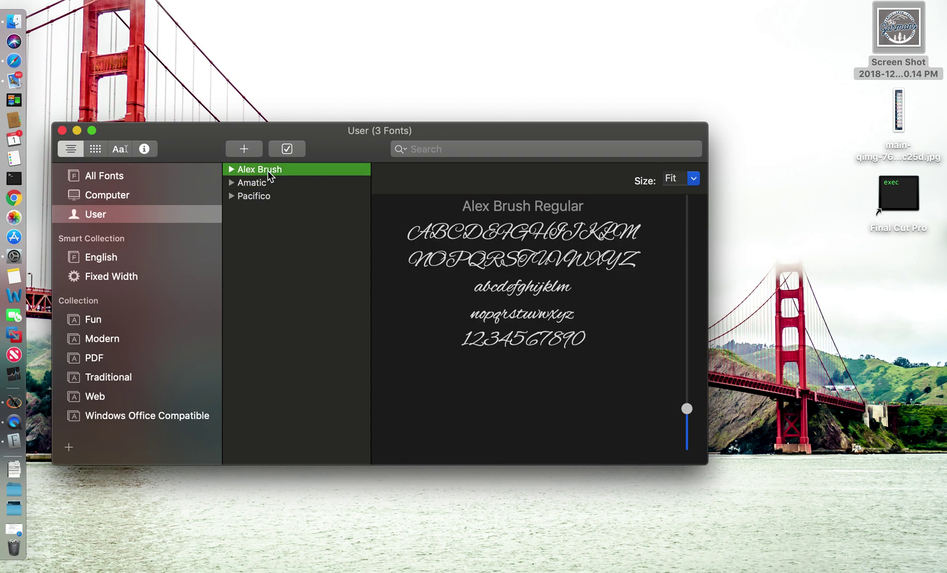
pyautogui.click(253, 197)
pyautogui.click(258, 170)
pyautogui.click(62, 130)
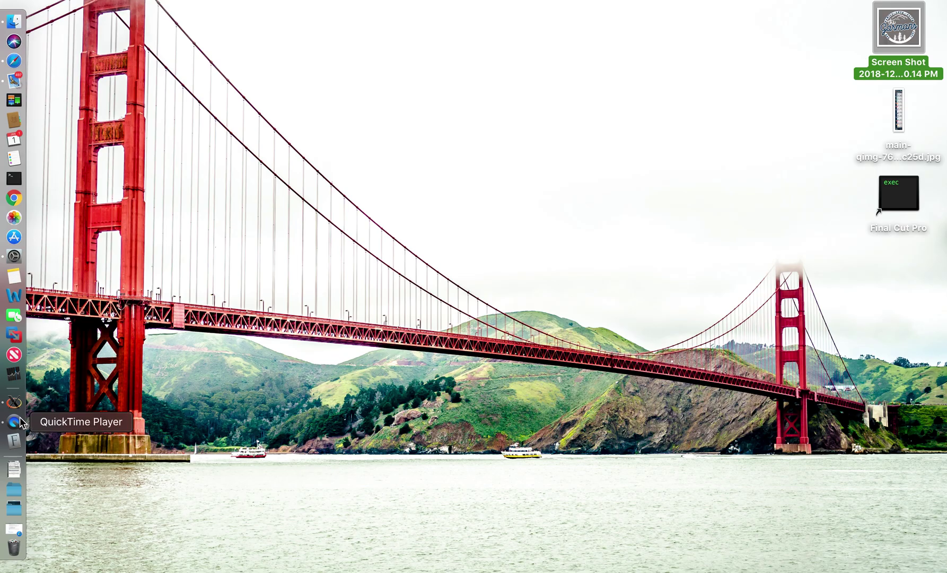
# - Launch Inkscape with a new blank document
pyautogui.press('F4')
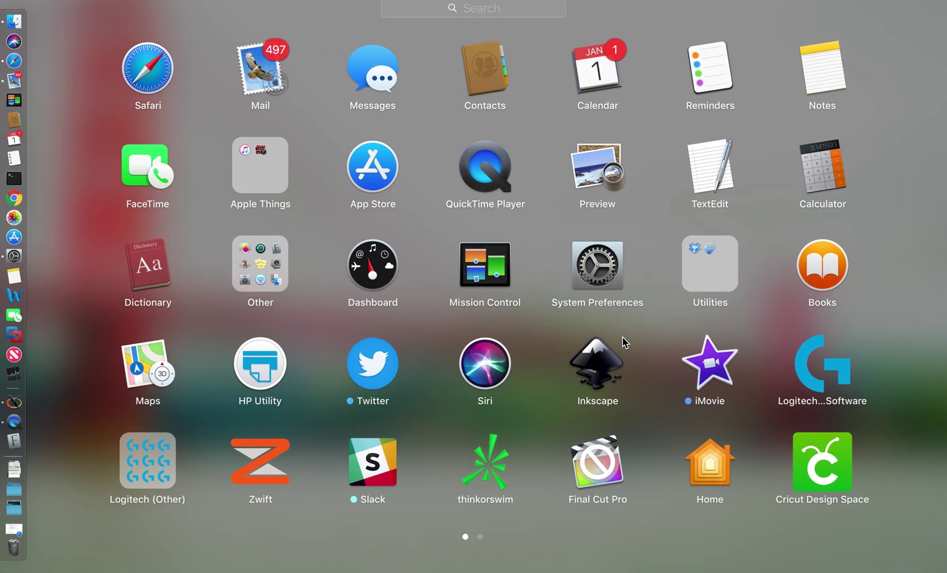
pyautogui.click(600, 368)
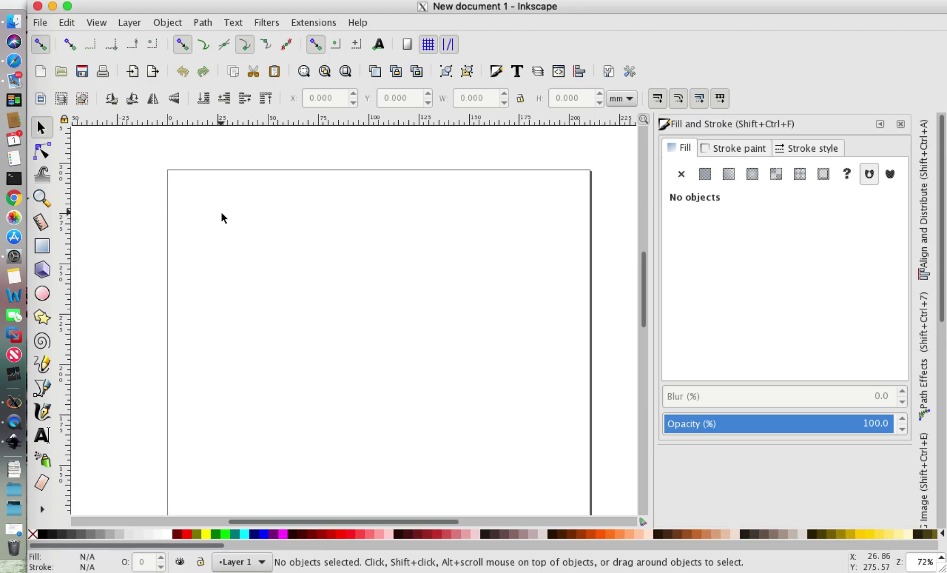
# - Draw a flowed text frame about 126 by 62 mm on the page and enter "Font Install" in it
pyautogui.press('1')
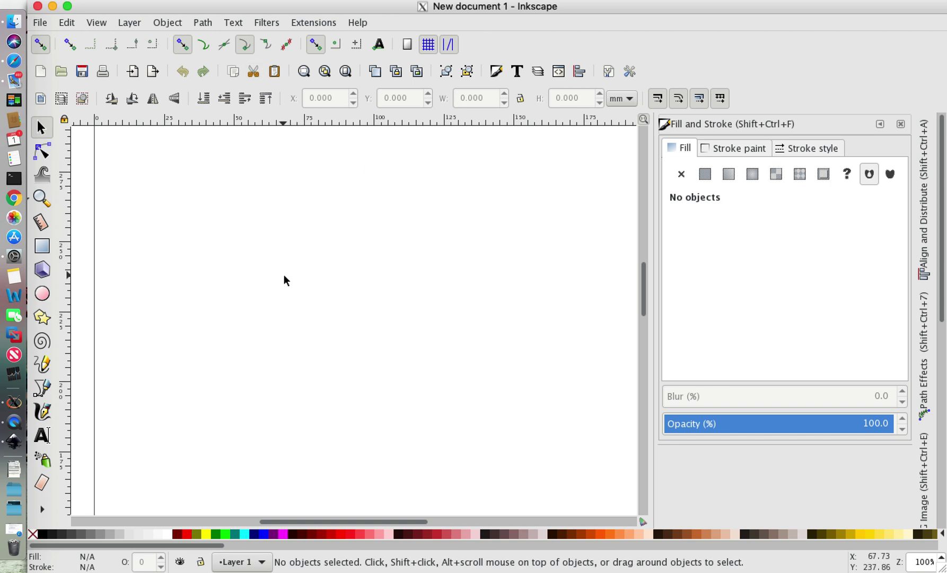
pyautogui.click(40, 441)
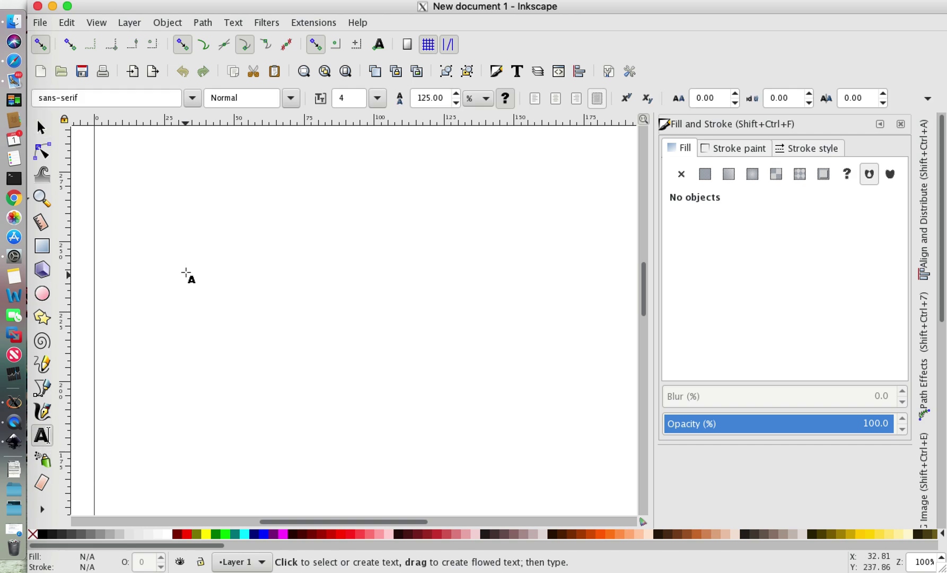
pyautogui.moveTo(164, 233); pyautogui.dragTo(521, 408)
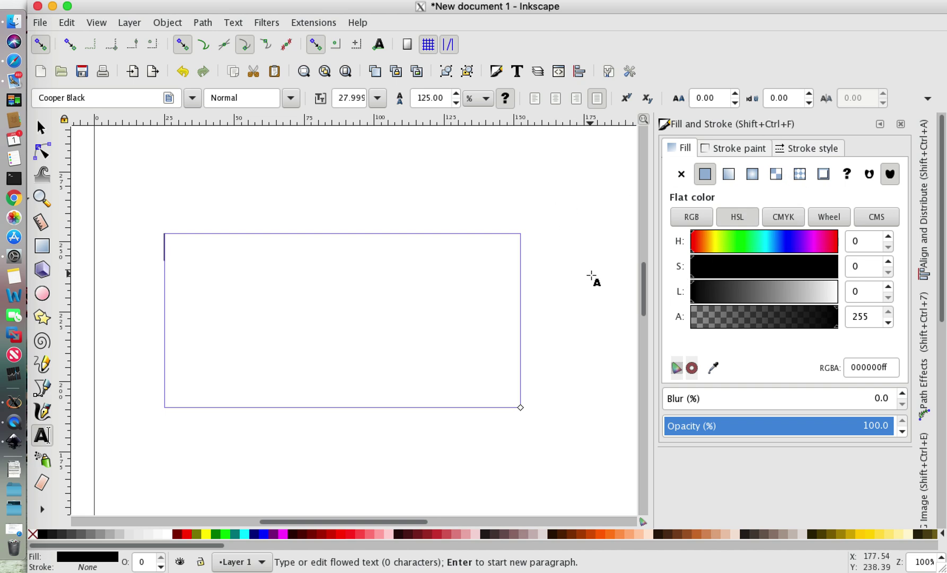
pyautogui.write('Font ')
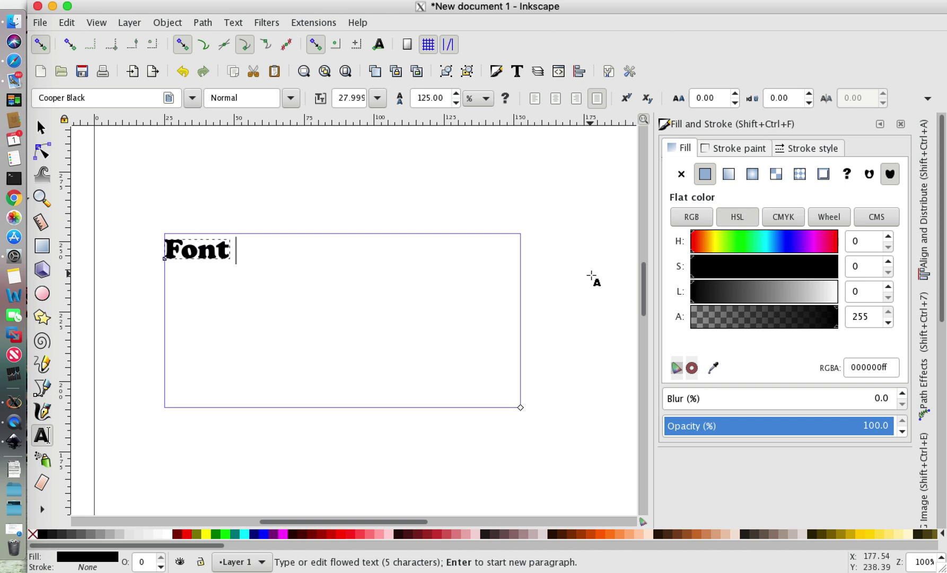
pyautogui.write('Install')
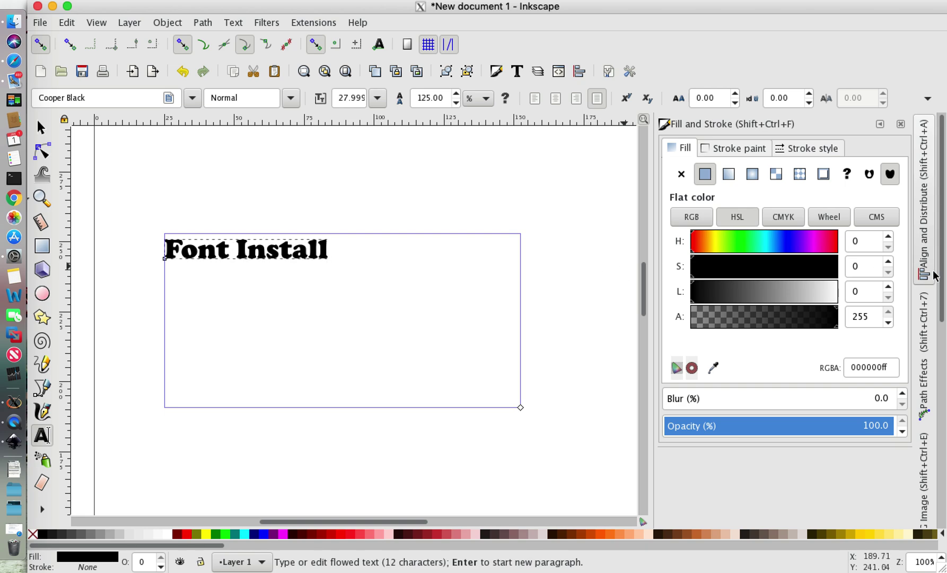
# - Look through the docked dialogs and open the Text and Font settings for the "Font Install" text
pyautogui.scroll(-5, 924, 422)
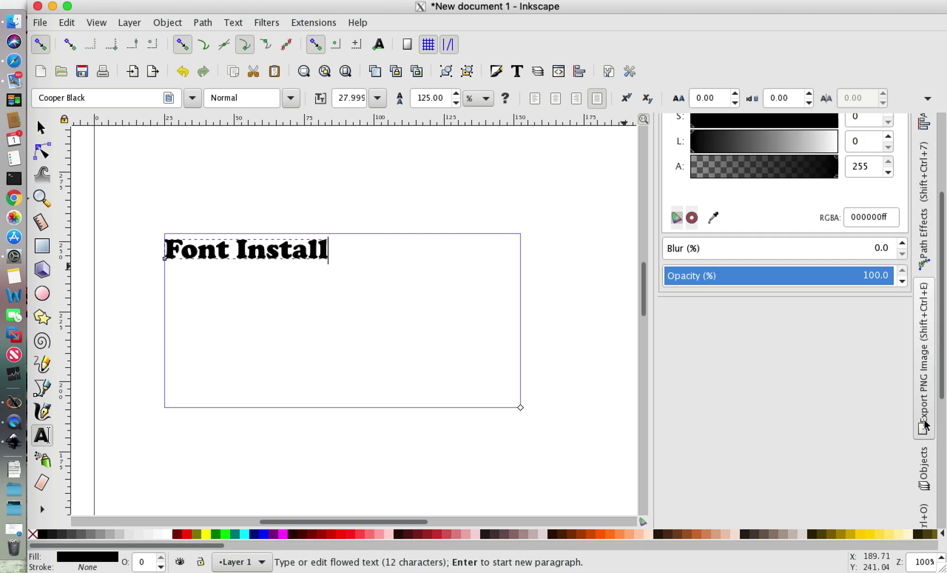
pyautogui.scroll(-3, 924, 422)
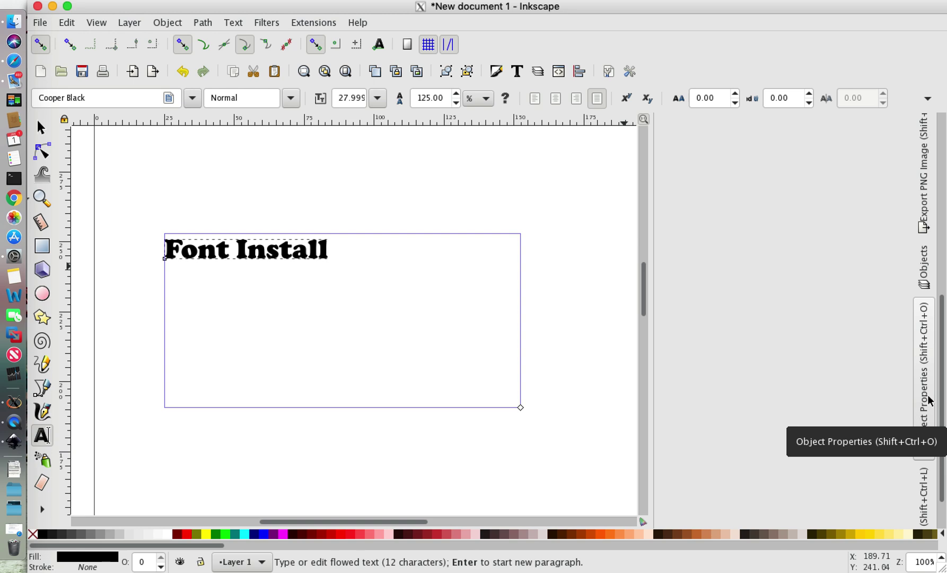
pyautogui.scroll(6, 927, 419)
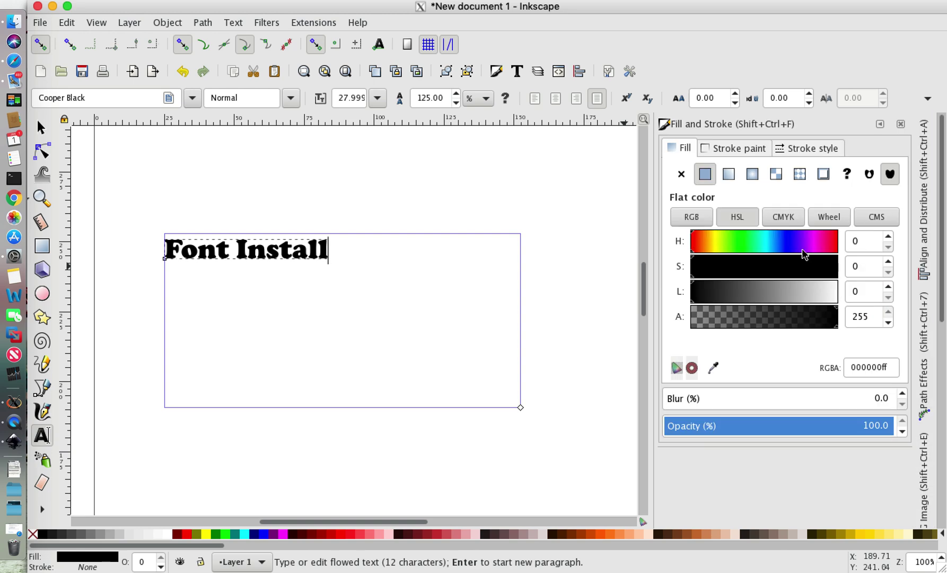
pyautogui.click(517, 70)
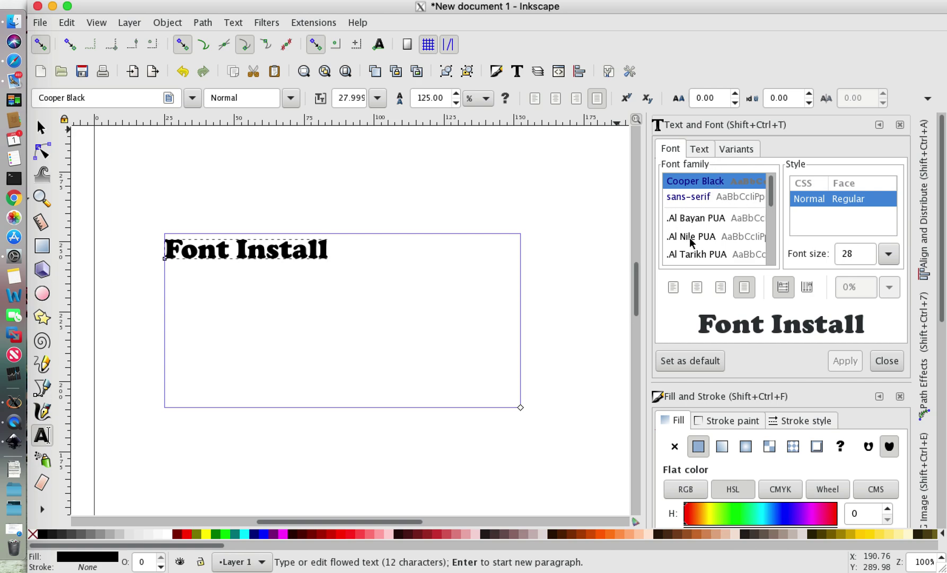
# - Check the downloaded font folder's name in the Downloads folder and return to the drawing
pyautogui.hotkey('ctrl', 'Up')
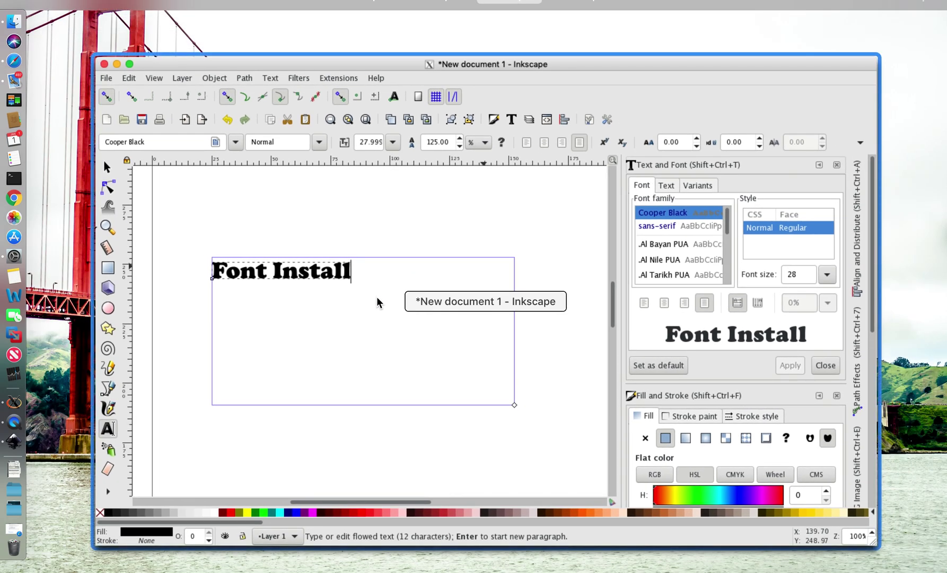
pyautogui.click(38, 508)
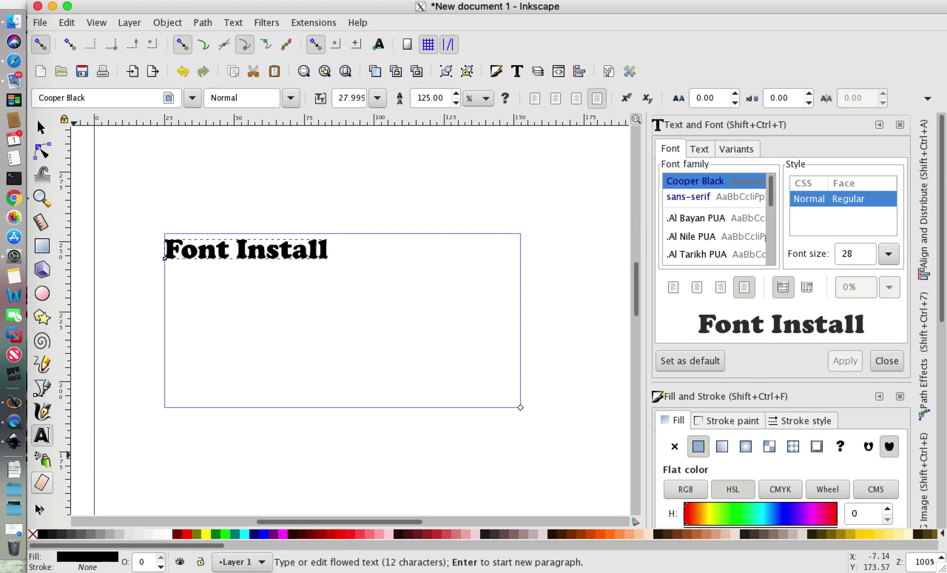
pyautogui.click(18, 470)
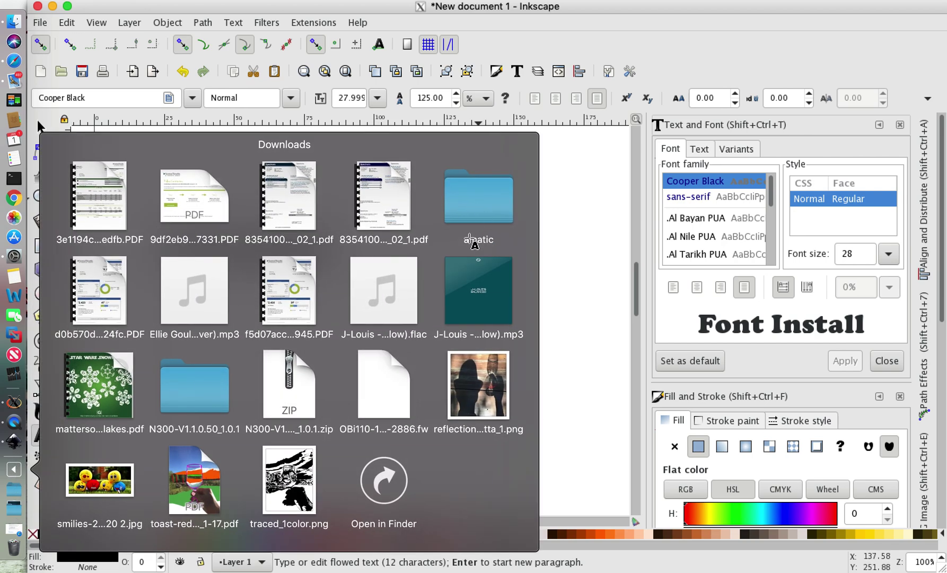
pyautogui.click(592, 243)
pyautogui.click(588, 238)
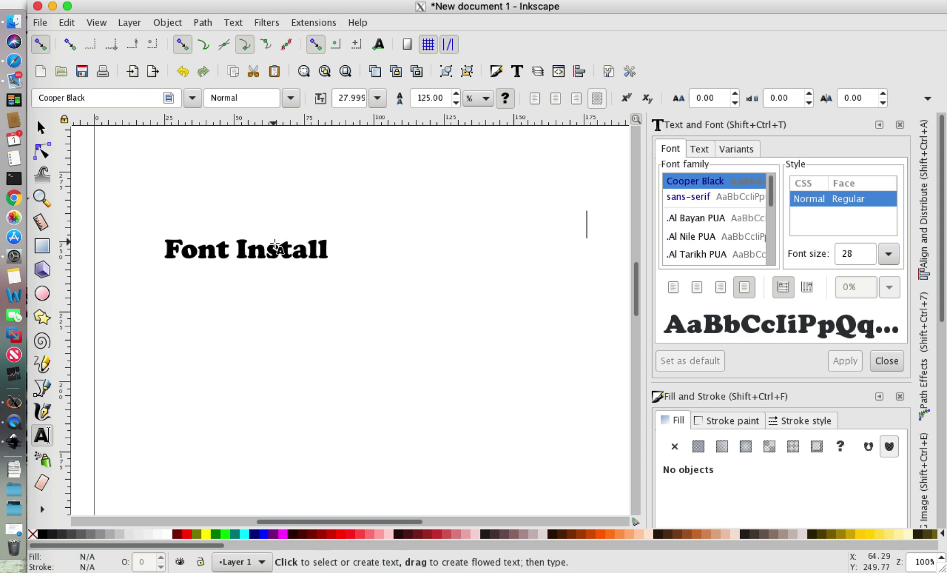
# - Select the whole "Font Install" text, find Amatic among the font families and apply it to the text
pyautogui.doubleClick(268, 251)
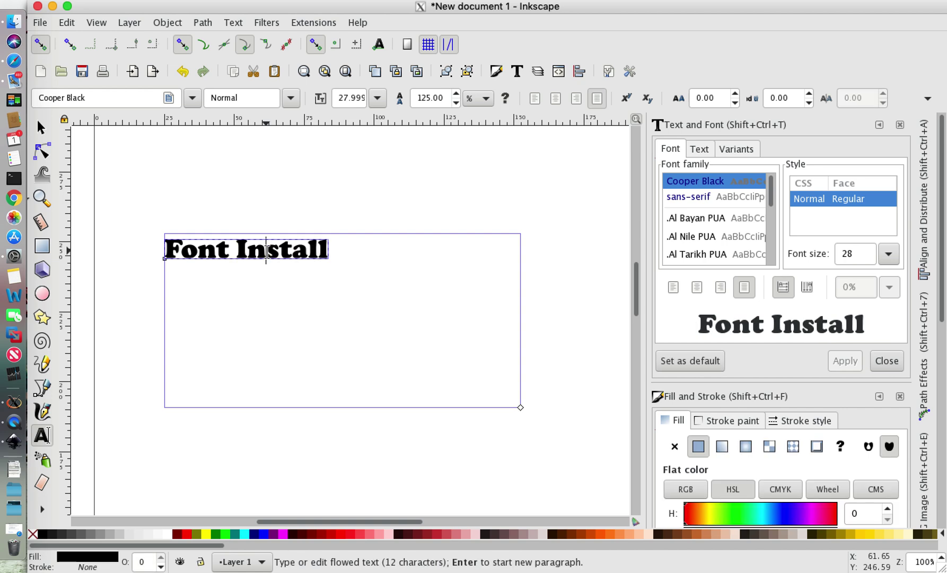
pyautogui.click(329, 249)
pyautogui.moveTo(328, 249); pyautogui.dragTo(163, 245)
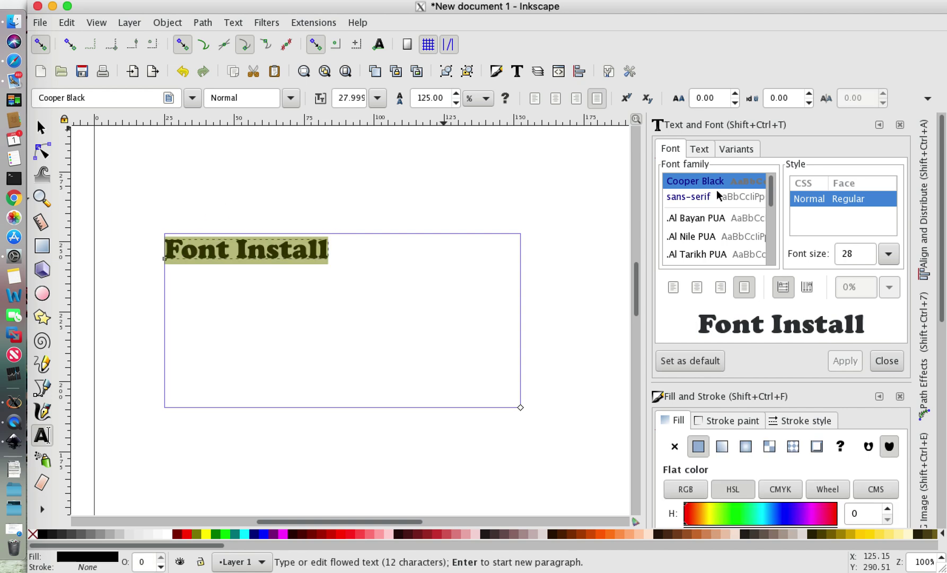
pyautogui.hotkey('shift', 'F3')
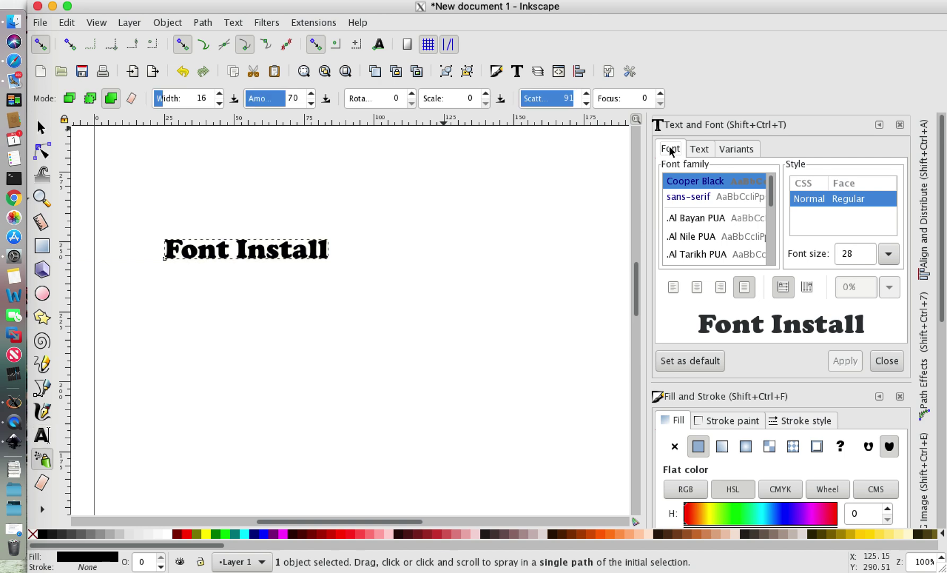
pyautogui.press('m')
pyautogui.scroll(-10, 679, 235)
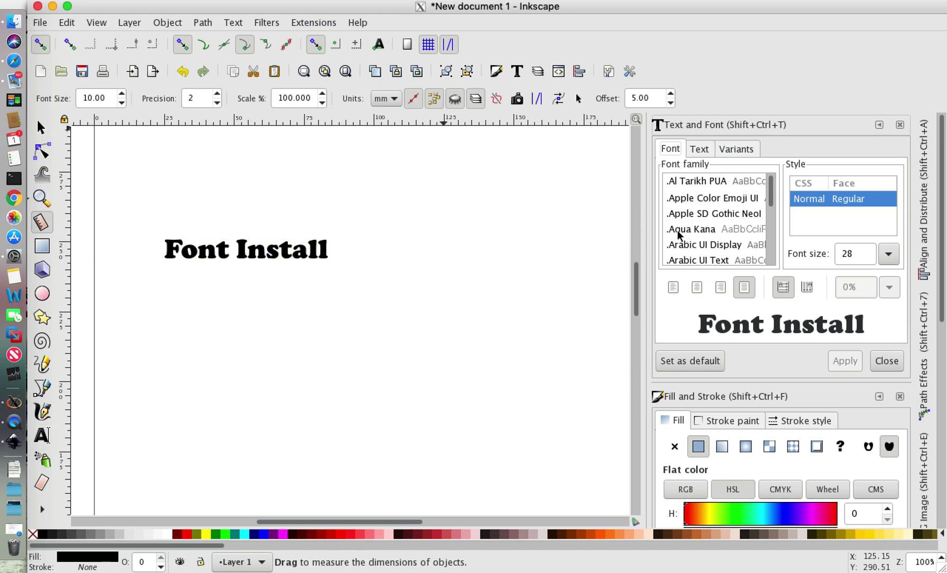
pyautogui.scroll(-3, 679, 235)
pyautogui.scroll(4, 679, 235)
pyautogui.scroll(-3, 679, 235)
pyautogui.scroll(-15, 679, 235)
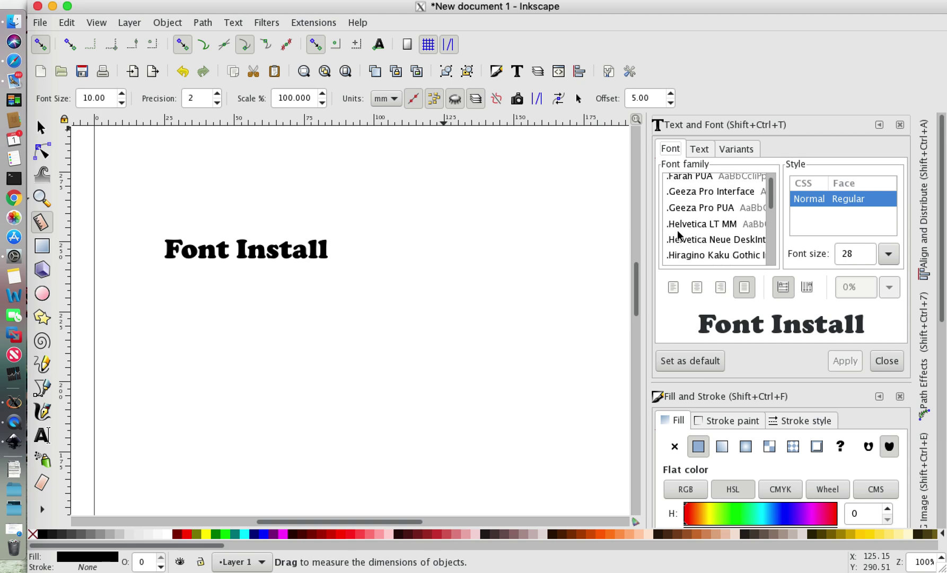
pyautogui.scroll(-10, 679, 235)
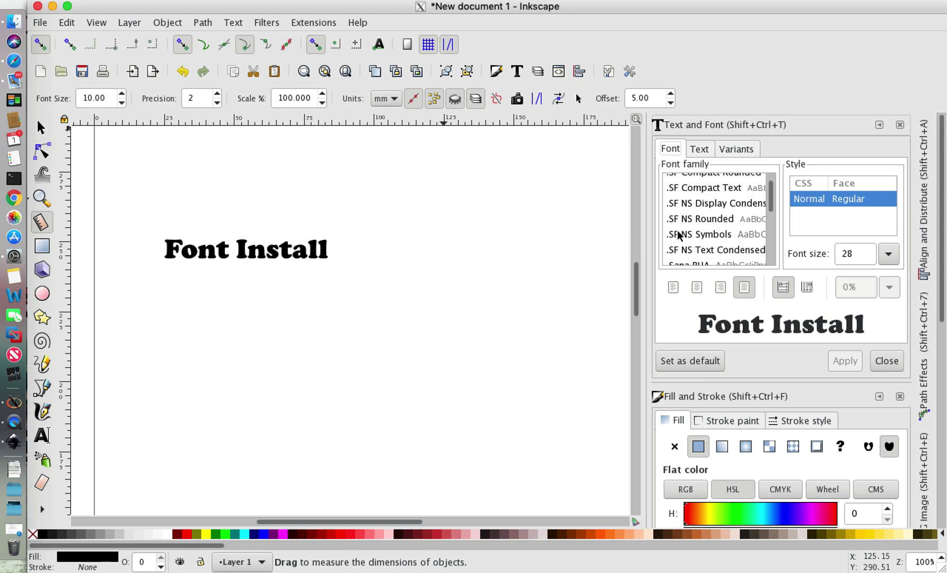
pyautogui.scroll(1, 679, 235)
pyautogui.scroll(2, 679, 235)
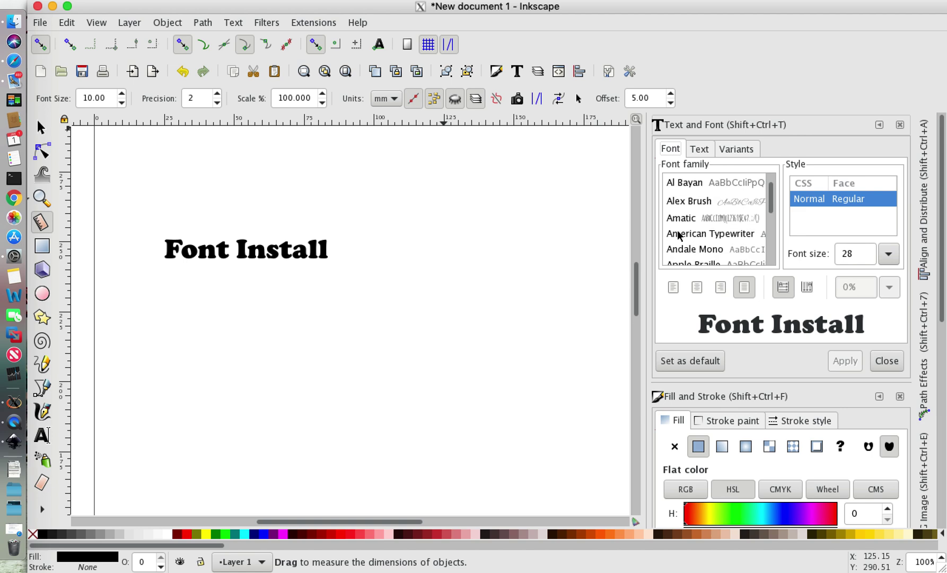
pyautogui.click(682, 221)
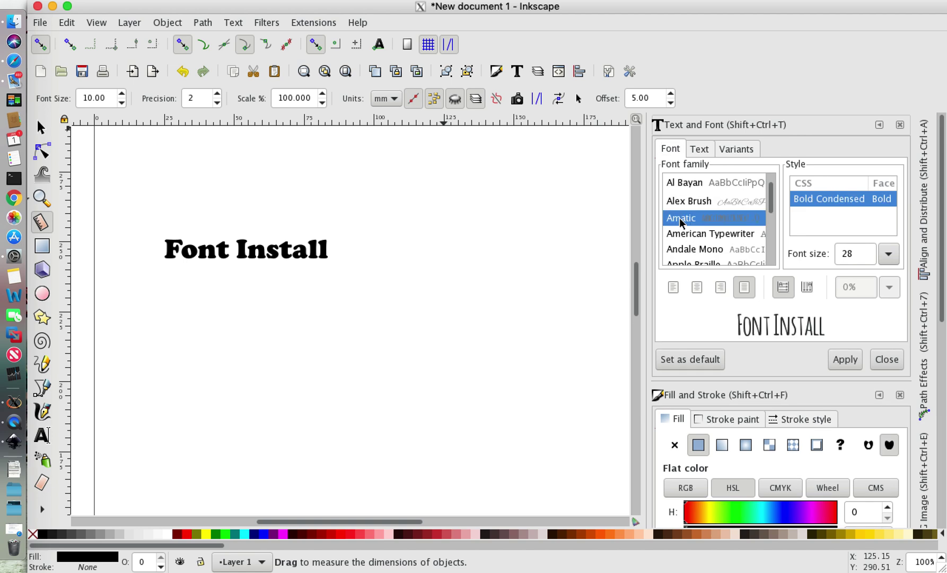
pyautogui.click(846, 360)
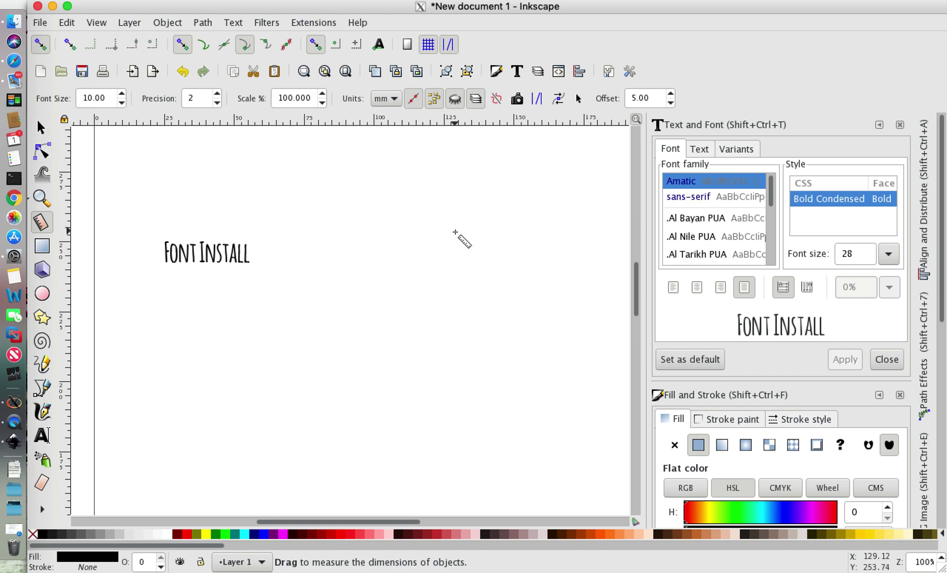
# - Apply a font size of 56 to the "Font Install" text and close the Text and Font settings
pyautogui.click(888, 254)
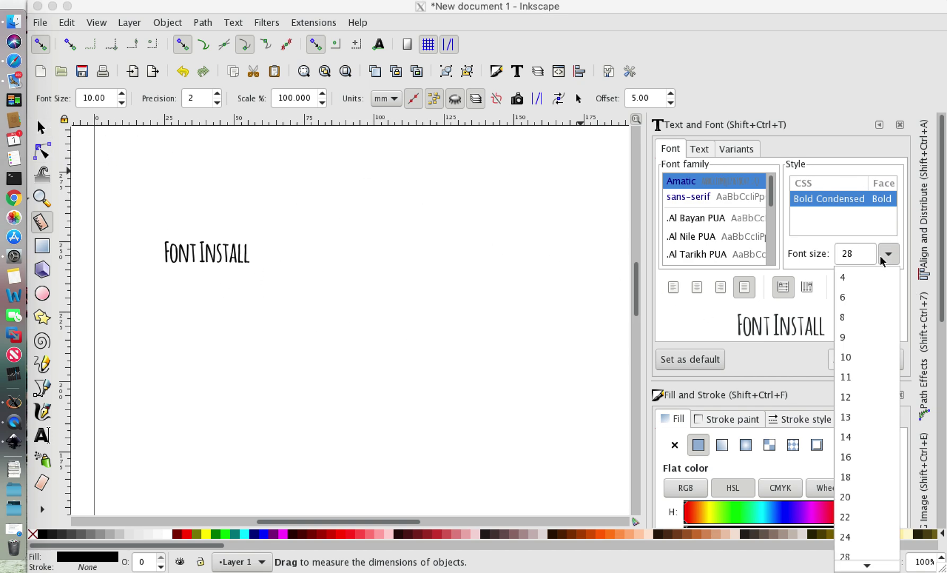
pyautogui.scroll(-3, 871, 541)
pyautogui.scroll(-1, 869, 541)
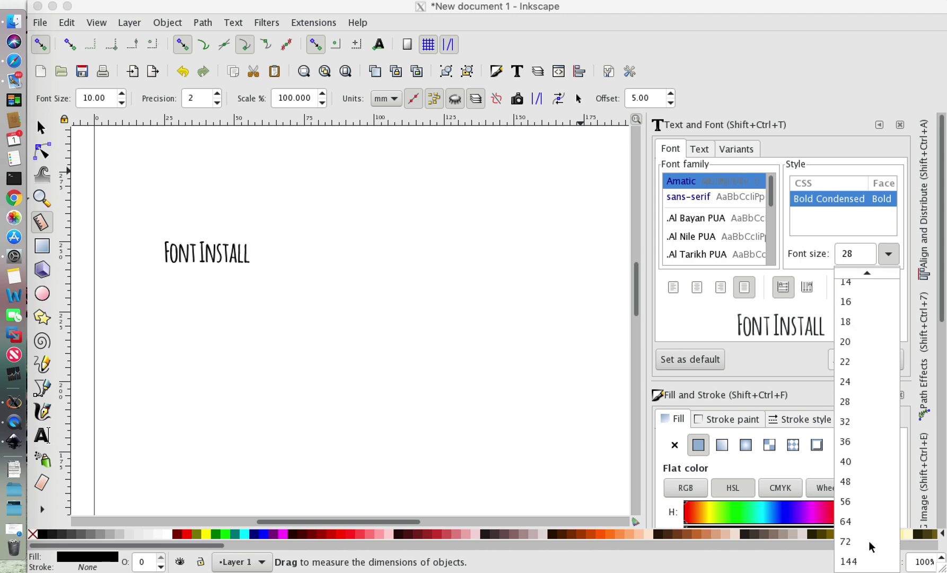
pyautogui.click(852, 502)
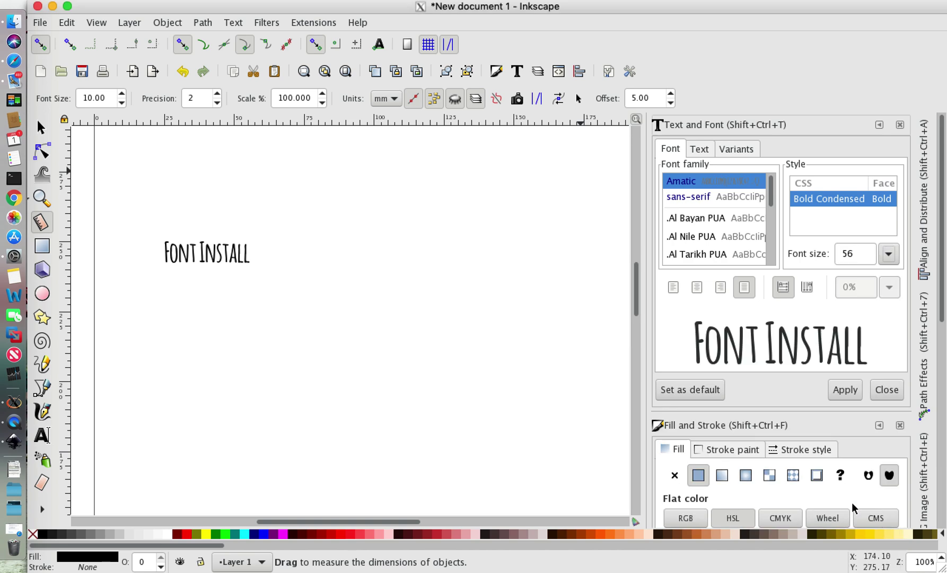
pyautogui.click(845, 389)
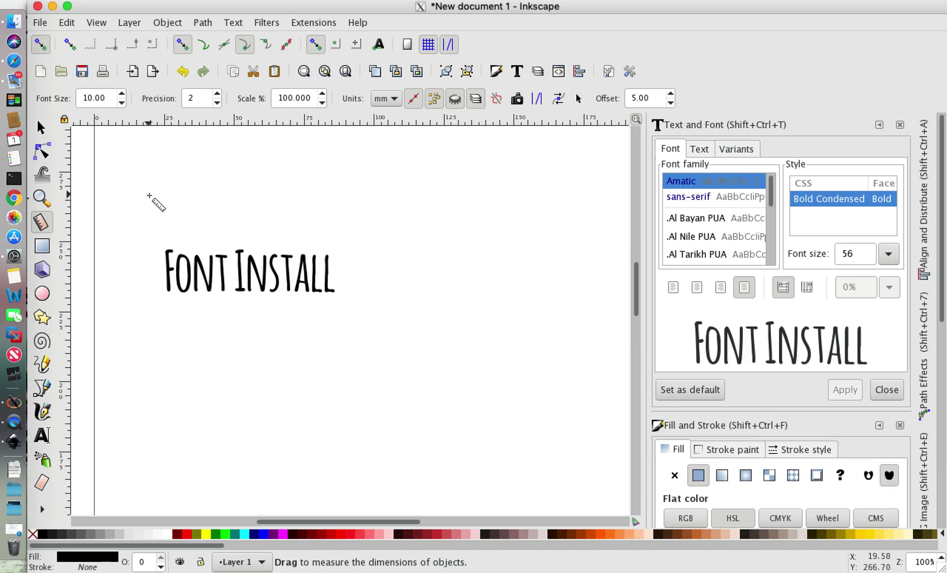
pyautogui.click(890, 393)
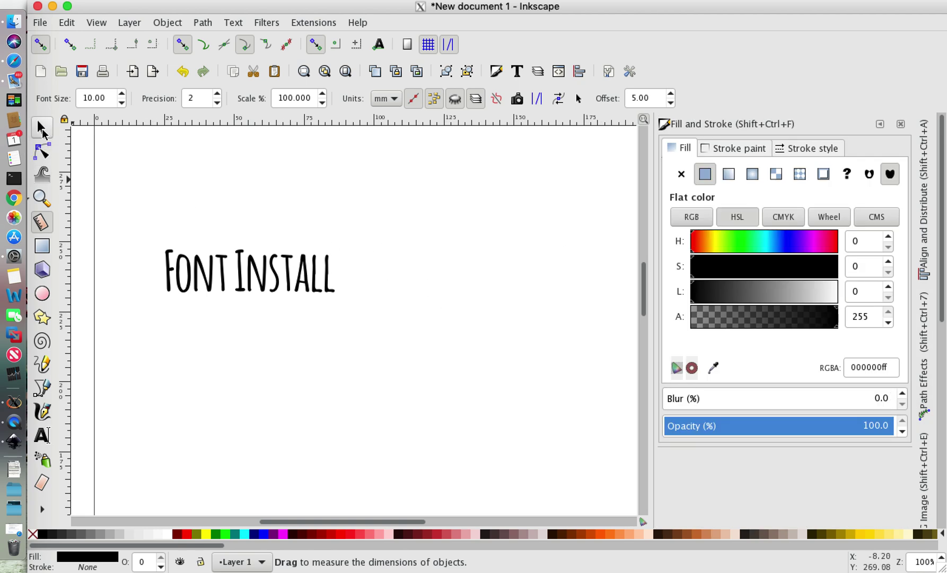
# - Enlarge the text proportionally to about 84 by 21 mm and move it to about X 41, Y 234 mm
pyautogui.click(42, 128)
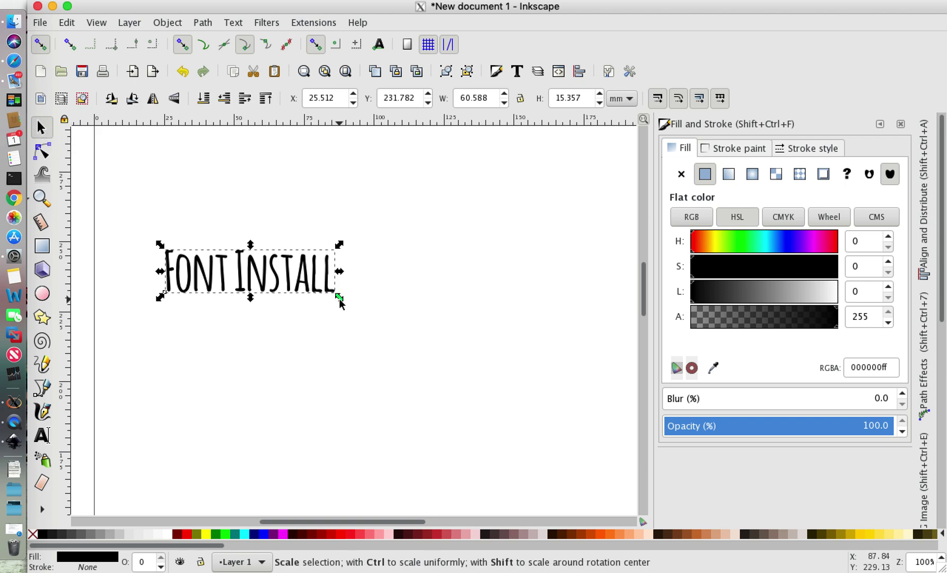
pyautogui.moveTo(339, 298); pyautogui.dragTo(371, 304)
pyautogui.moveTo(258, 281); pyautogui.dragTo(339, 266)
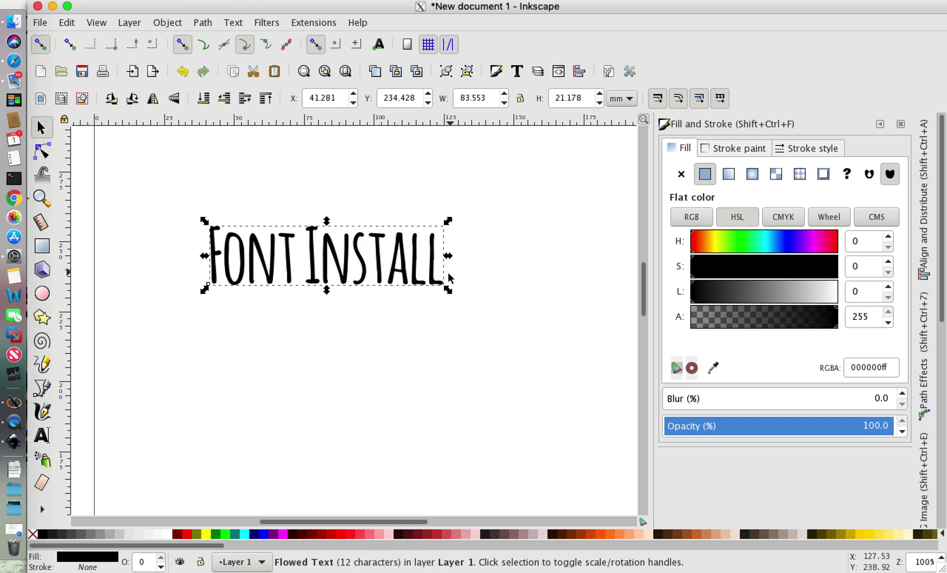
# - Try stretching the text to about 128 by 30 mm, undo it, and shrink the text proportionally around its centre to about 71 by 18 mm
pyautogui.moveTo(447, 289); pyautogui.dragTo(569, 312)
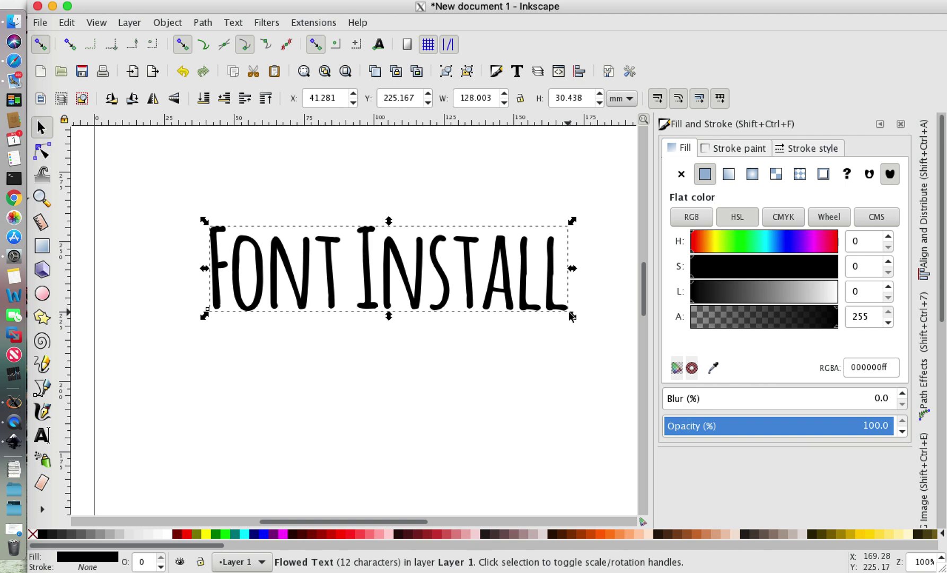
pyautogui.hotkey('ctrl', 'z')
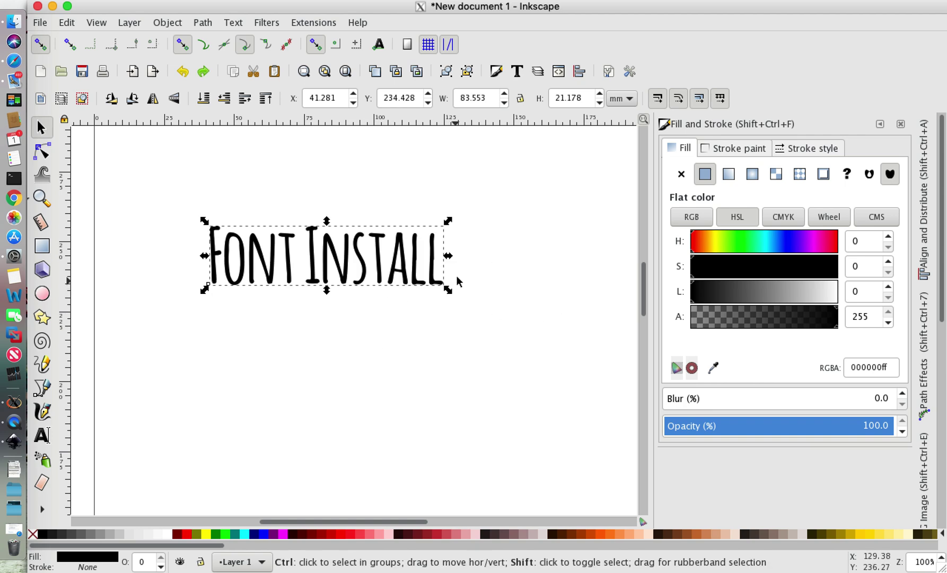
pyautogui.moveTo(448, 290)
pyautogui.mouseDown()
pyautogui.moveTo(467, 313)
pyautogui.moveTo(453, 282)
pyautogui.mouseUp()
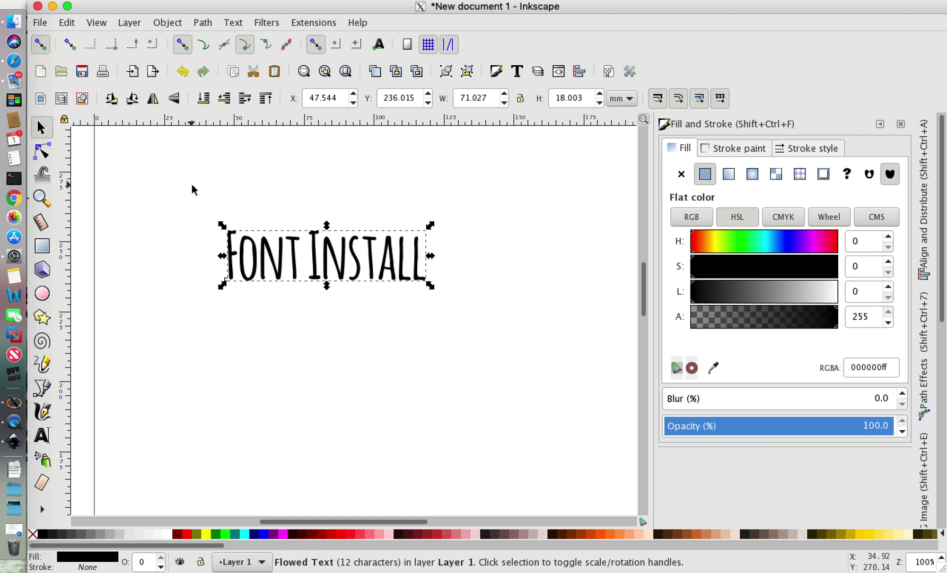
pyautogui.scroll(3, 191, 184)
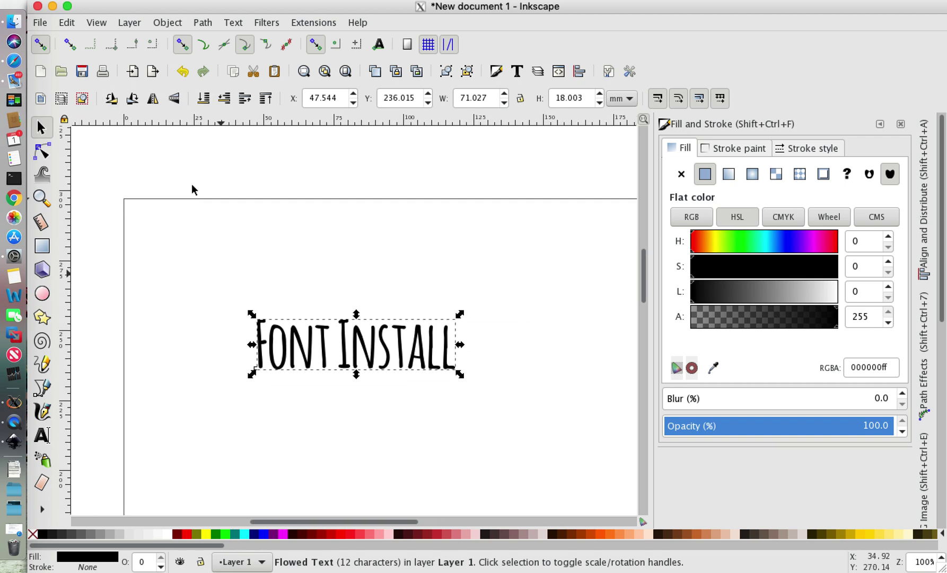